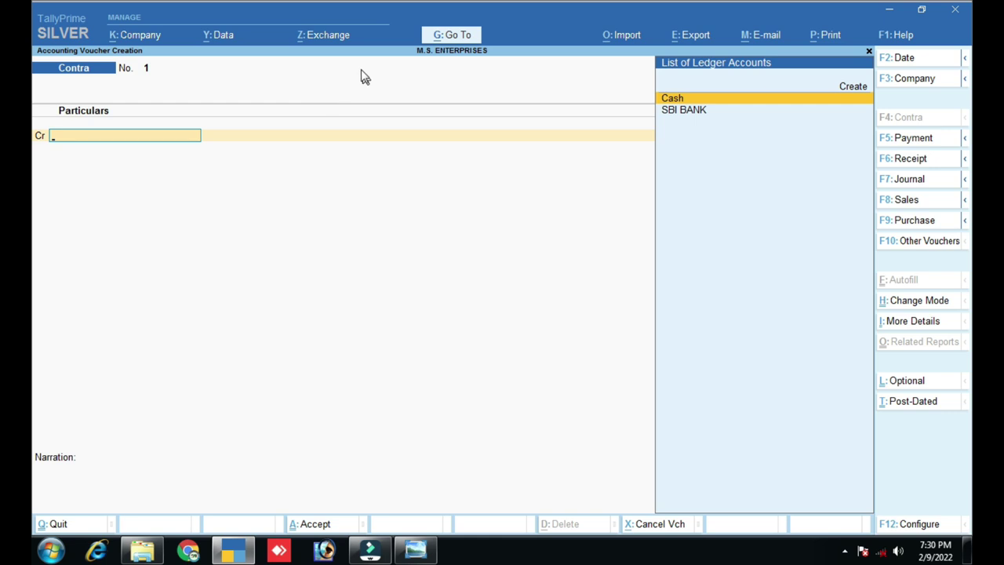
# Open voucher entry to start a new contra voucher
pyautogui.press('ctrl')
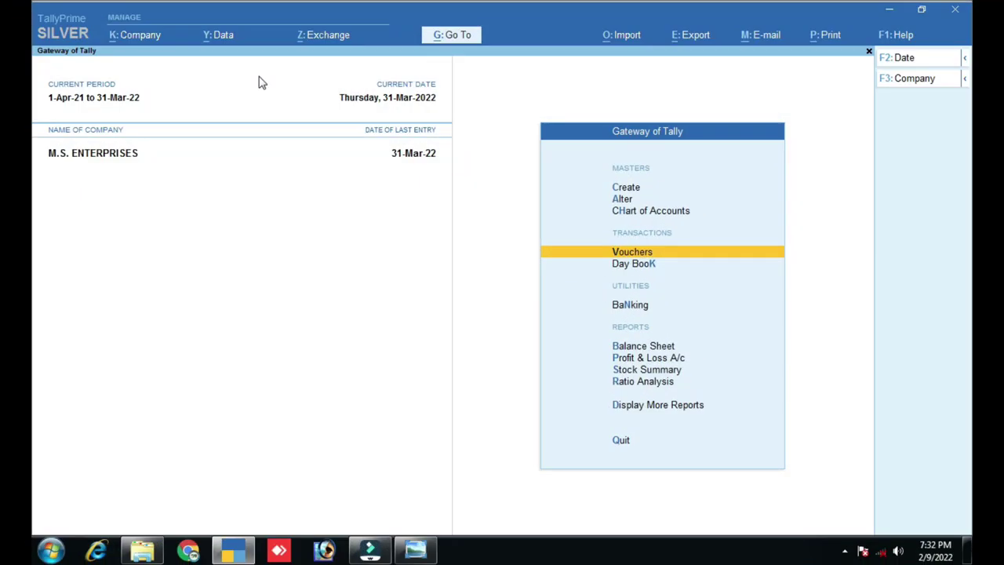
pyautogui.press('Return')
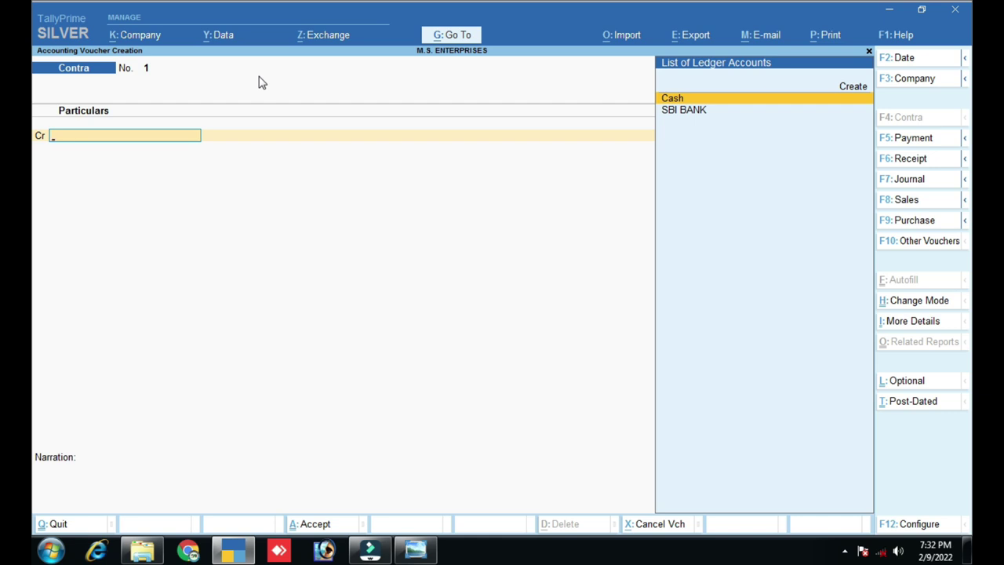
# Switch to the SLIP image in Windows Photo Viewer, examine the cheque, NEFT and cash deposit slips, and return to TallyPrime
pyautogui.click(422, 553)
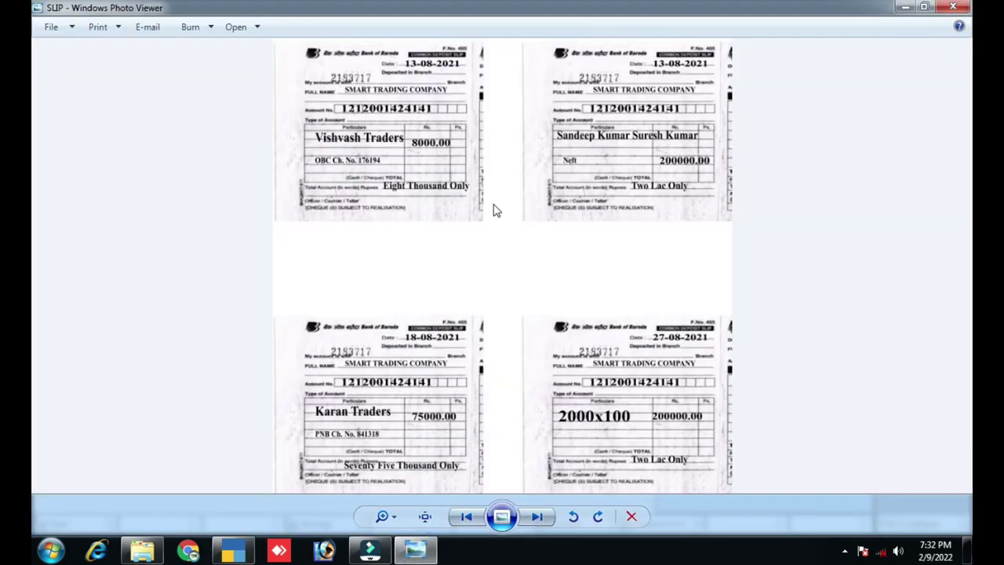
pyautogui.scroll(2, 388, 149)
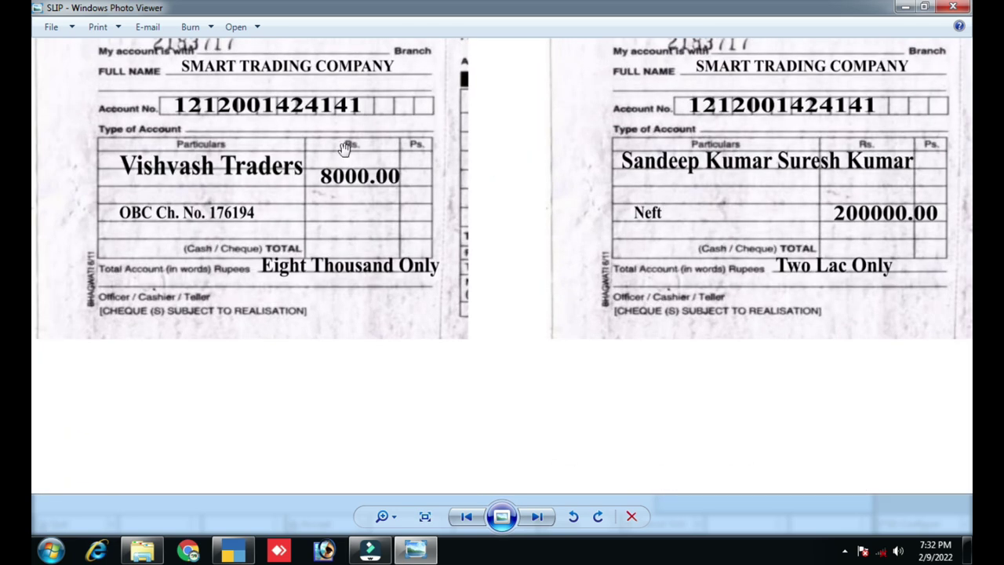
pyautogui.moveTo(549, 271); pyautogui.dragTo(517, 188)
pyautogui.moveTo(522, 478); pyautogui.dragTo(522, 189)
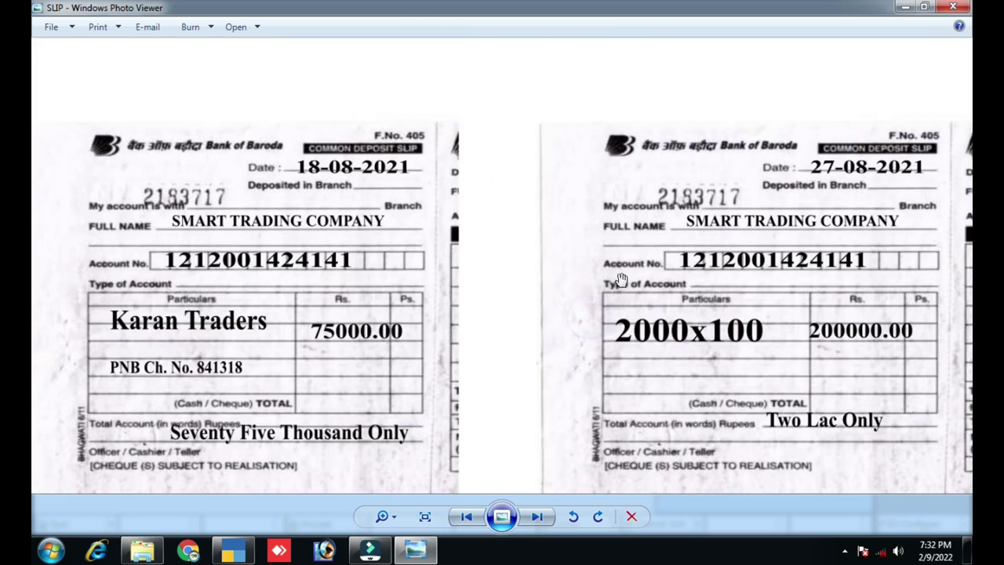
pyautogui.scroll(-2, 527, 203)
pyautogui.scroll(-1, 710, 381)
pyautogui.scroll(2, 704, 397)
pyautogui.moveTo(698, 400); pyautogui.dragTo(685, 314)
pyautogui.scroll(-2, 657, 159)
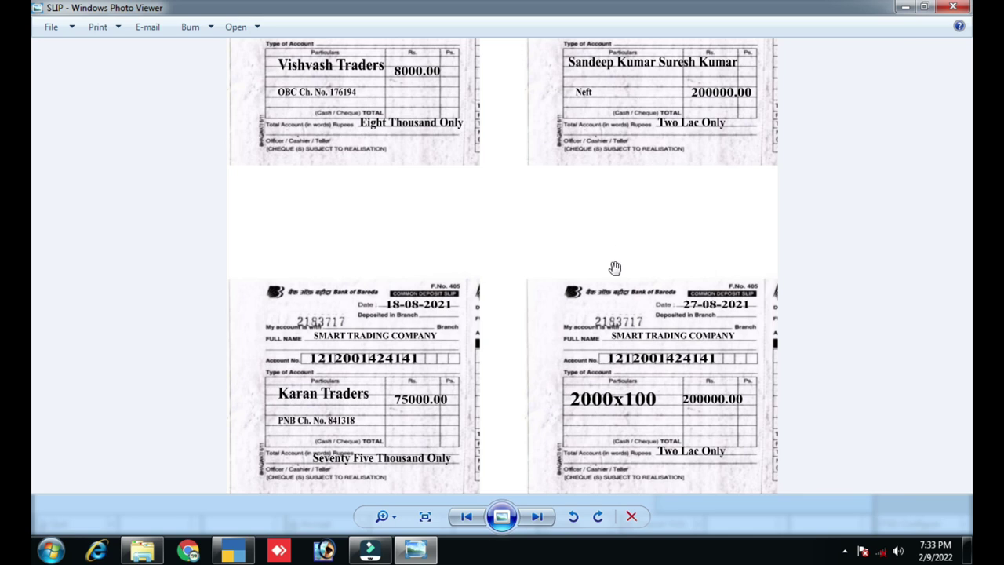
pyautogui.scroll(-1, 615, 269)
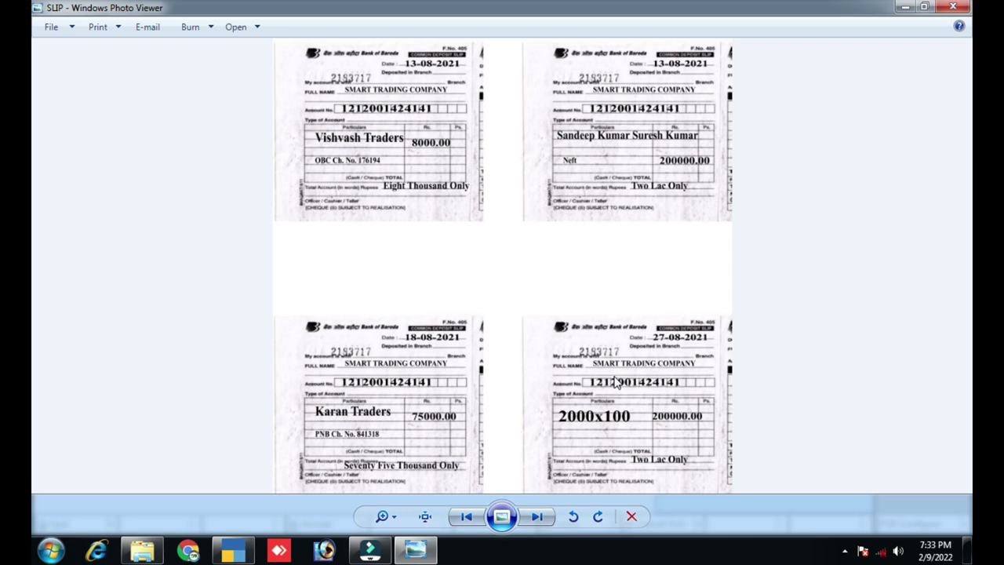
pyautogui.click(233, 549)
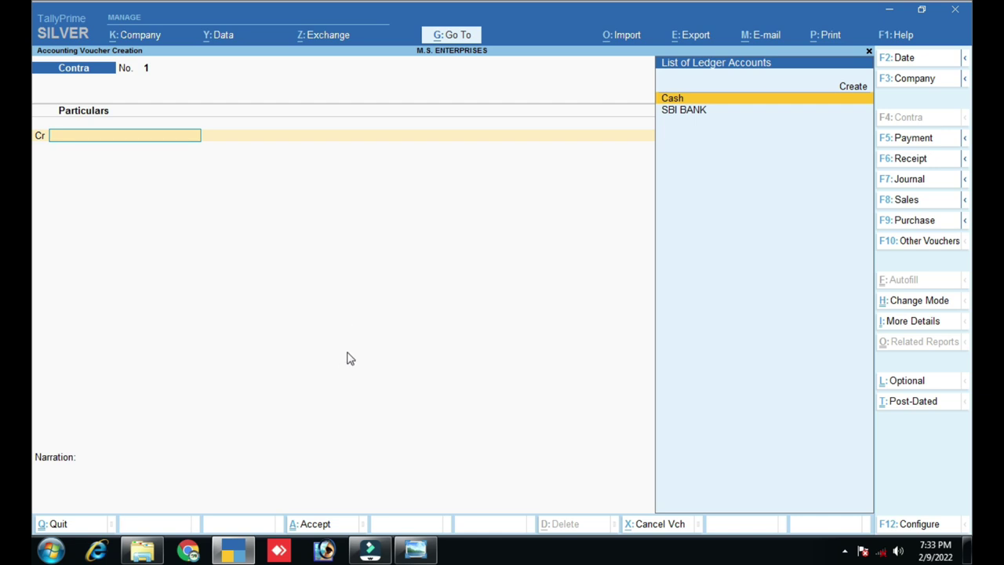
# Re-examine the 27-08-2021 cash deposit slip in the SLIP image, including its note denomination and amount, and return to TallyPrime
pyautogui.click(416, 549)
pyautogui.scroll(1, 648, 439)
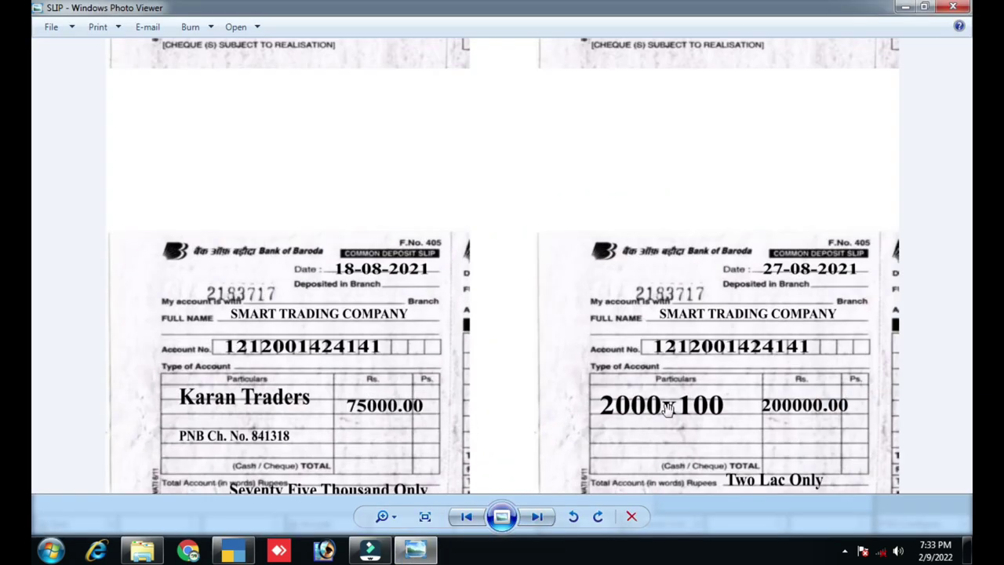
pyautogui.scroll(1, 675, 408)
pyautogui.scroll(1, 777, 353)
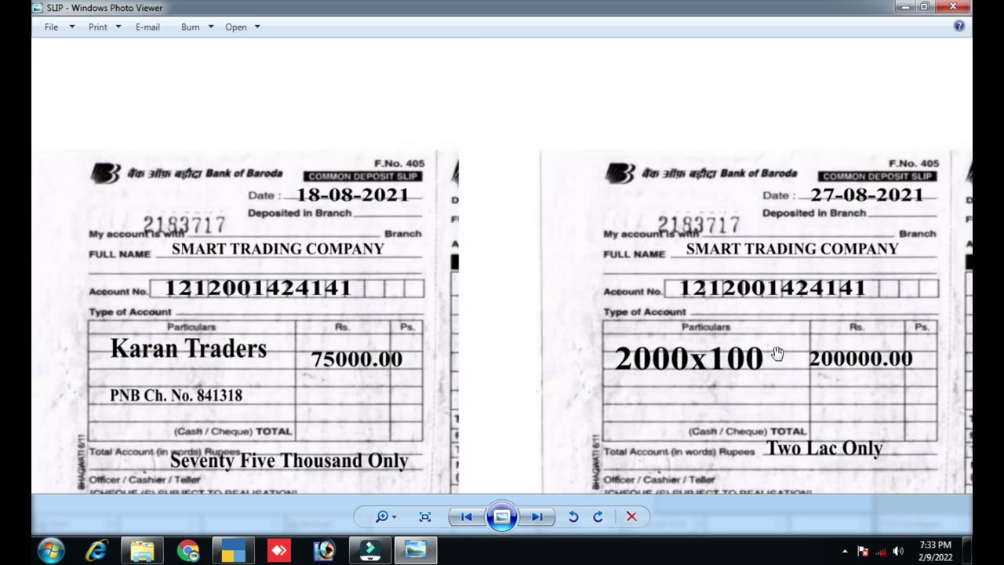
pyautogui.scroll(-1, 518, 414)
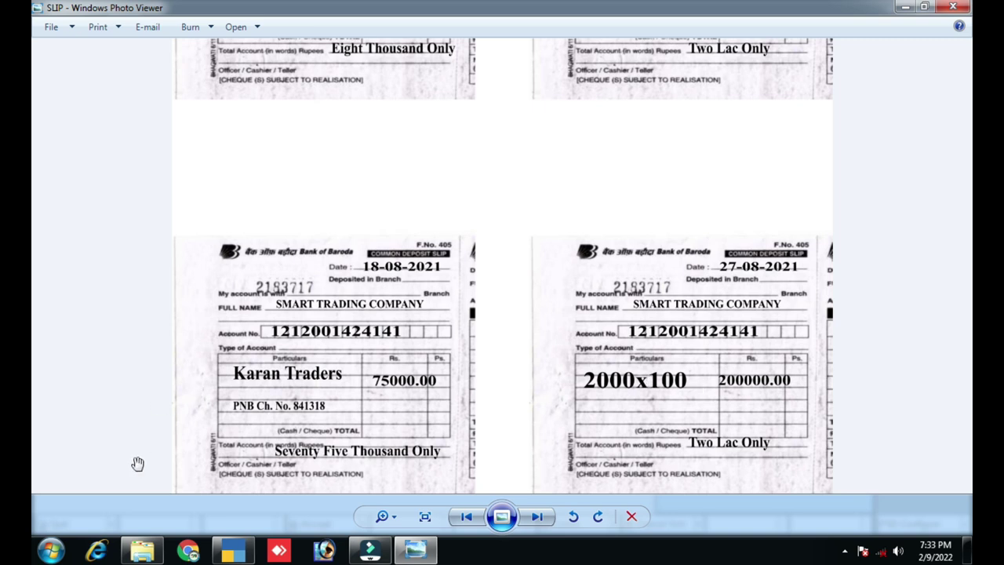
pyautogui.click(232, 549)
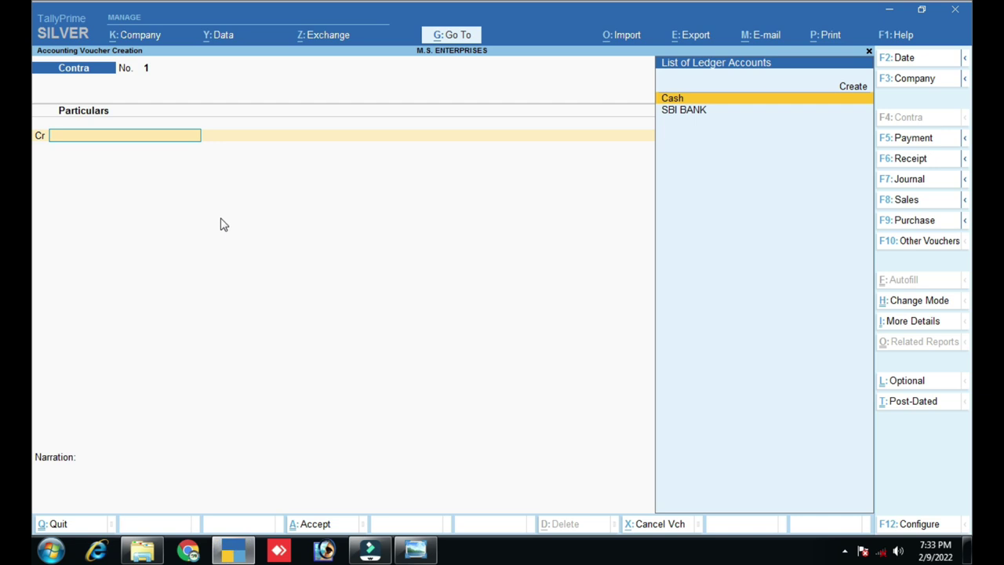
# Set the contra voucher date to 10-Feb-22 and credit Cash with 5,000
pyautogui.press('Return')
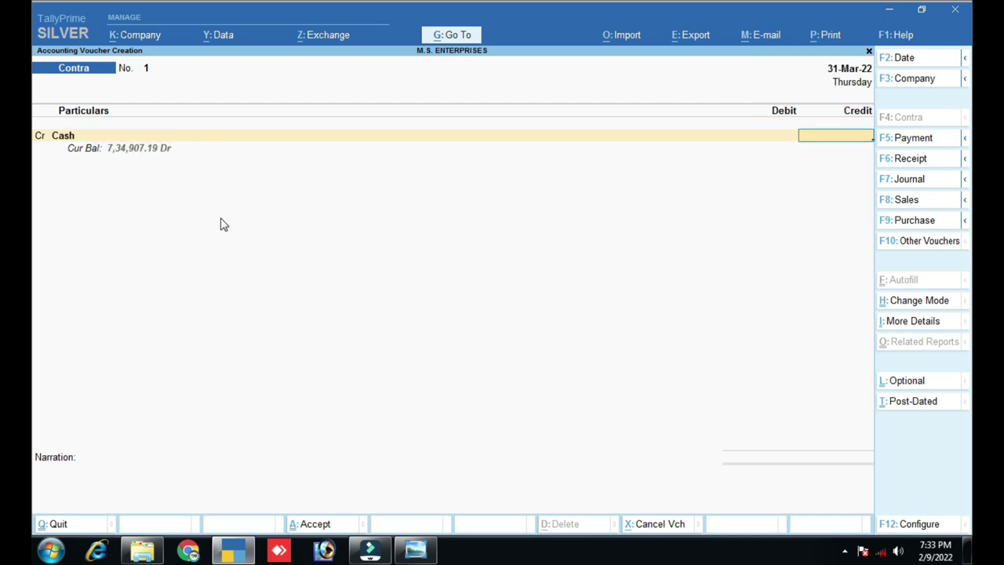
pyautogui.press('F2')
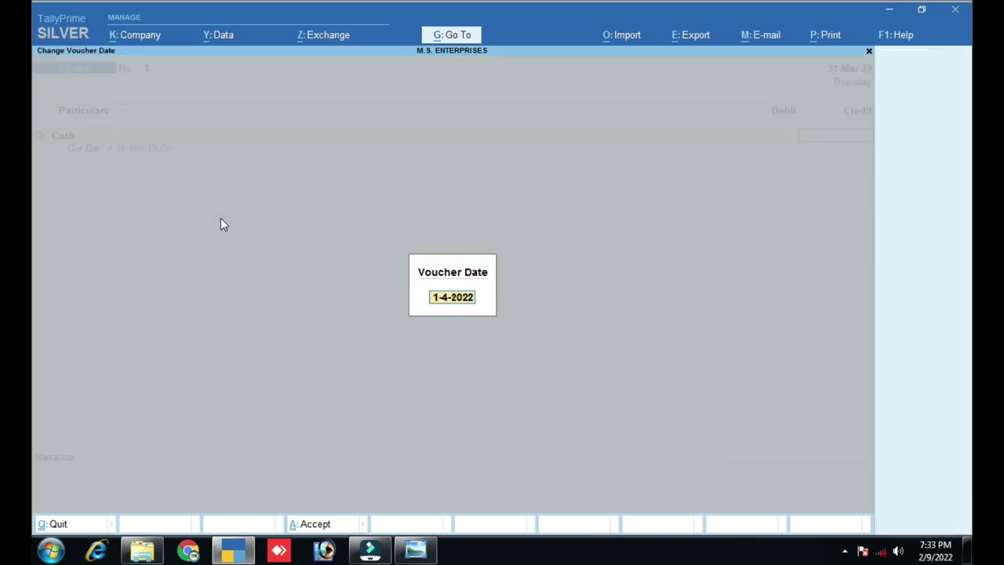
pyautogui.write('10.')
pyautogui.press('Return')
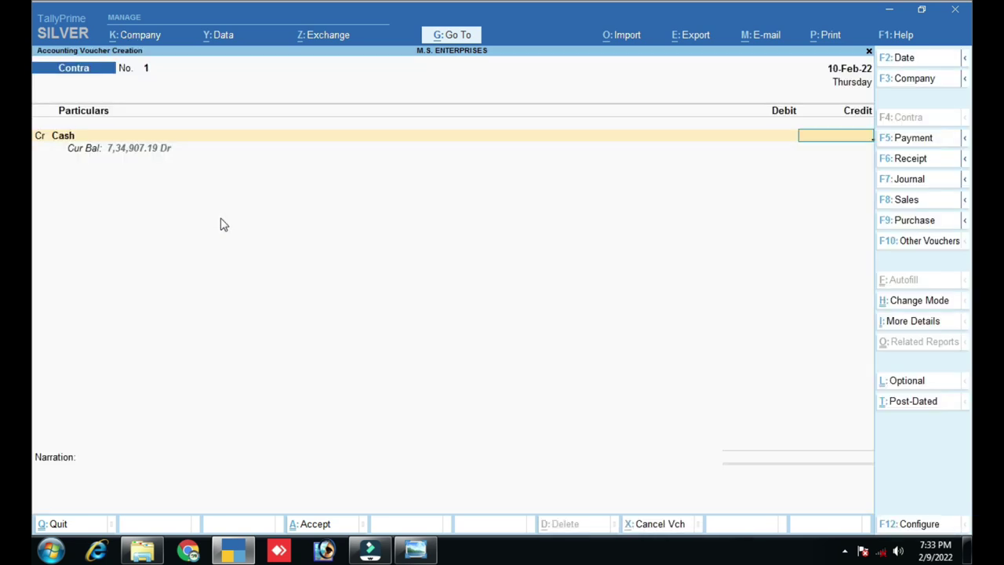
pyautogui.write('5000')
pyautogui.press('Return')
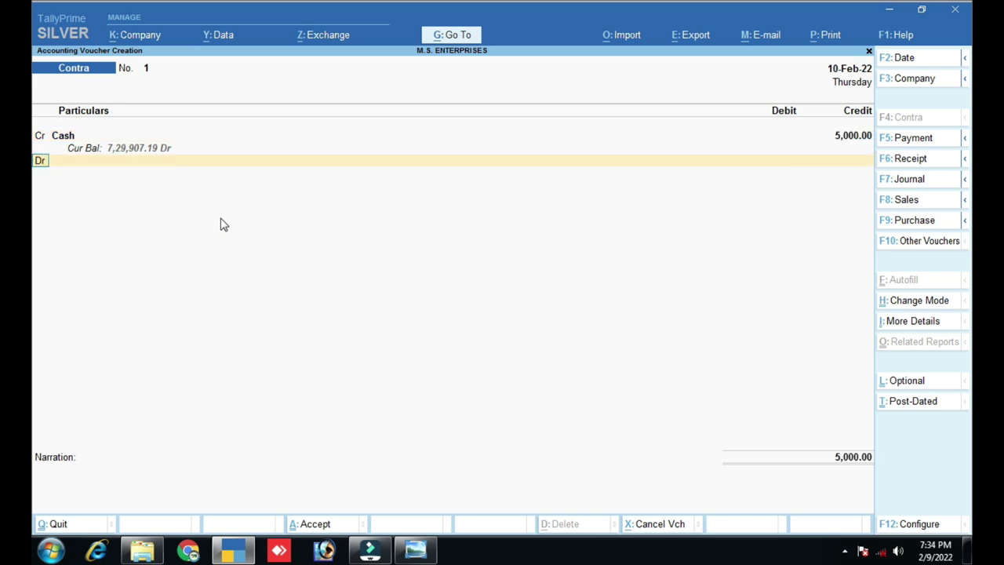
# Debit SBI BANK with 5,000 as the second line of the contra voucher
pyautogui.press('Return')
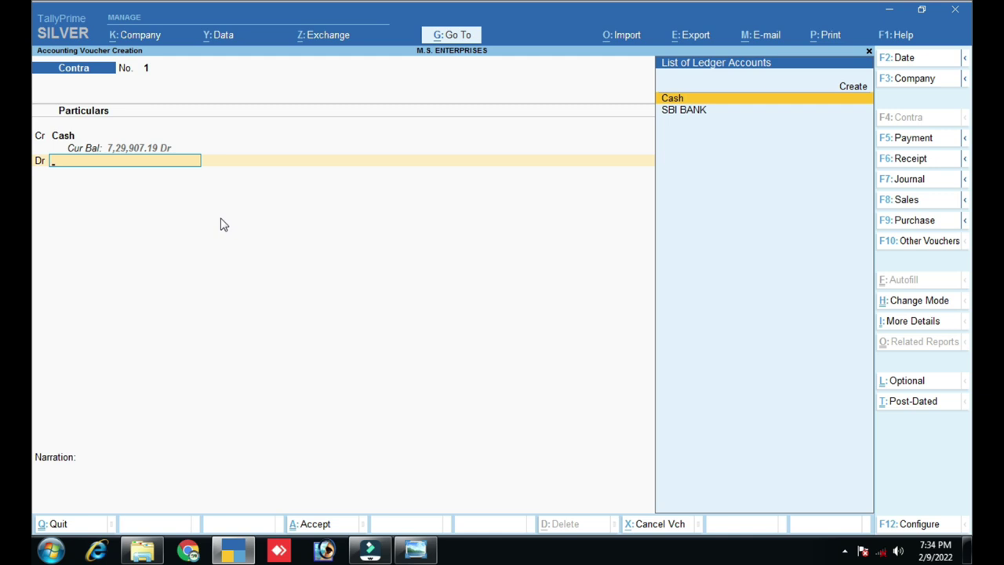
pyautogui.press('Down')
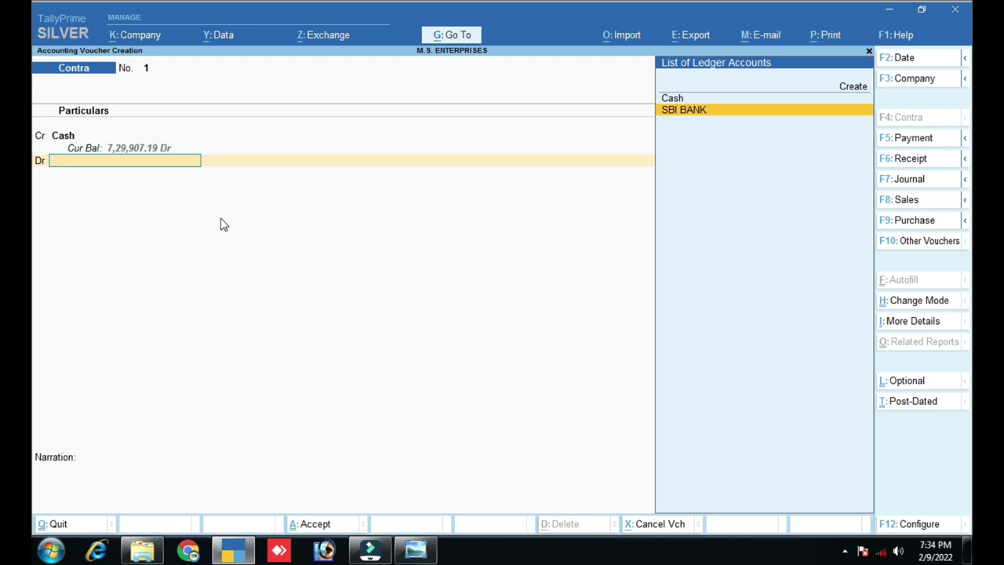
pyautogui.press('ctrl')
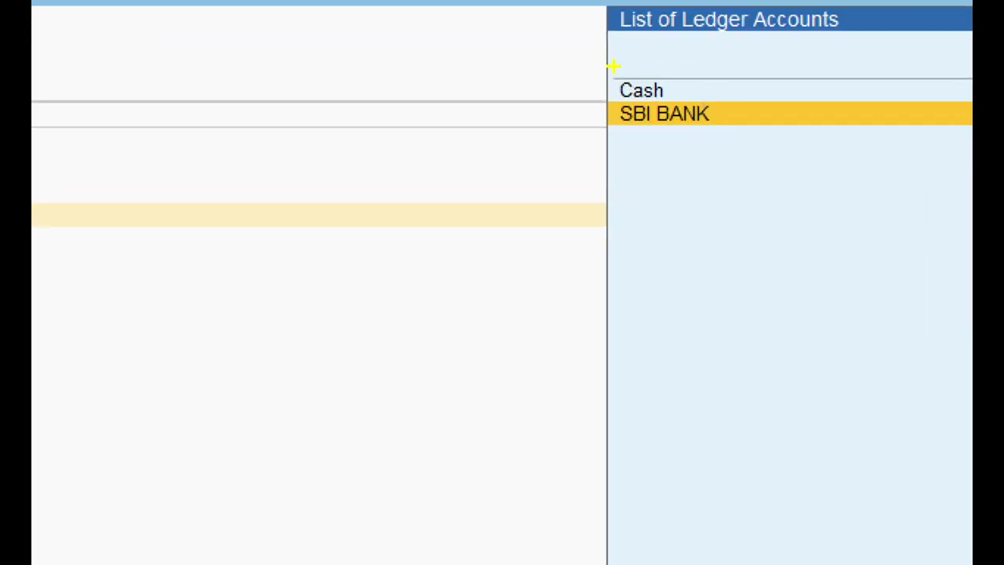
pyautogui.moveTo(598, 63)
pyautogui.mouseDown()
pyautogui.moveTo(740, 348)
pyautogui.moveTo(799, 390)
pyautogui.mouseUp()
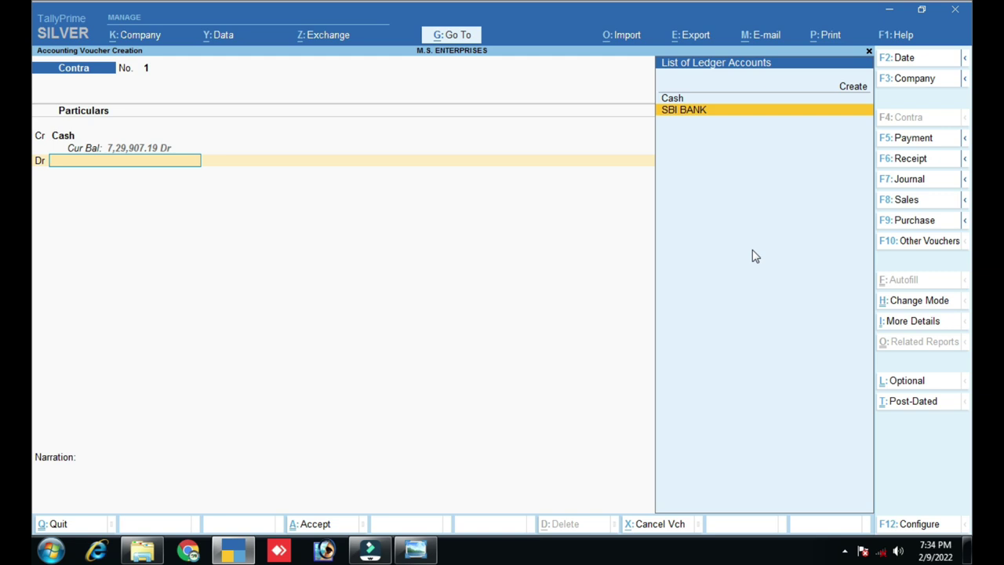
pyautogui.press('Return')
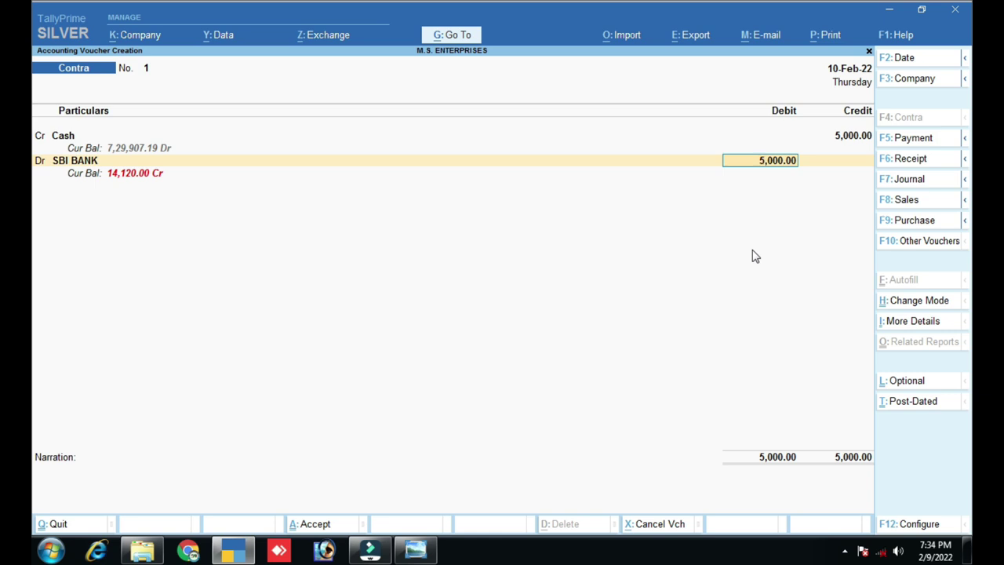
pyautogui.press('Return')
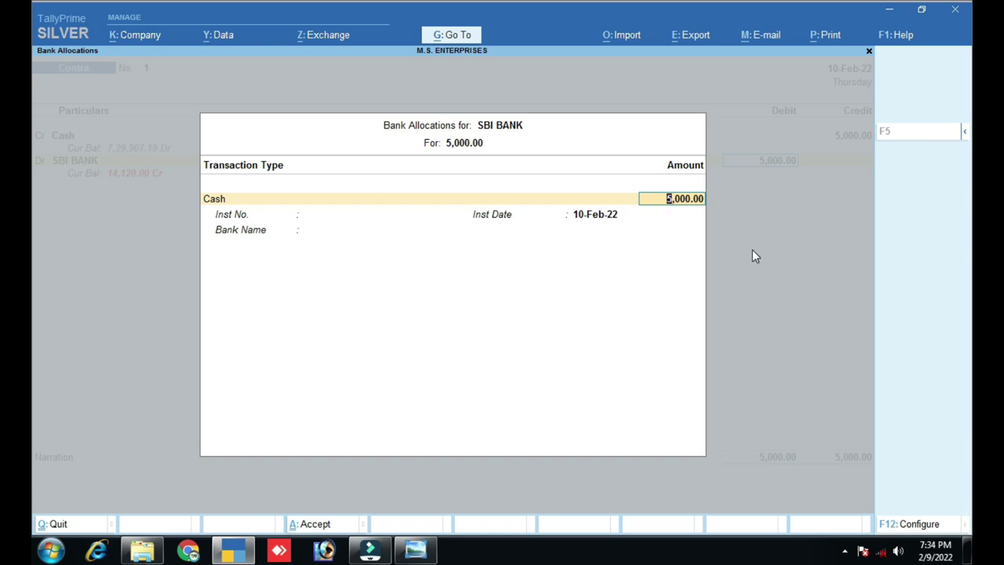
# Complete the Cash bank allocation for SBI BANK, leaving the denominations blank and setting the bank name to Not Applicable
pyautogui.press('Return')
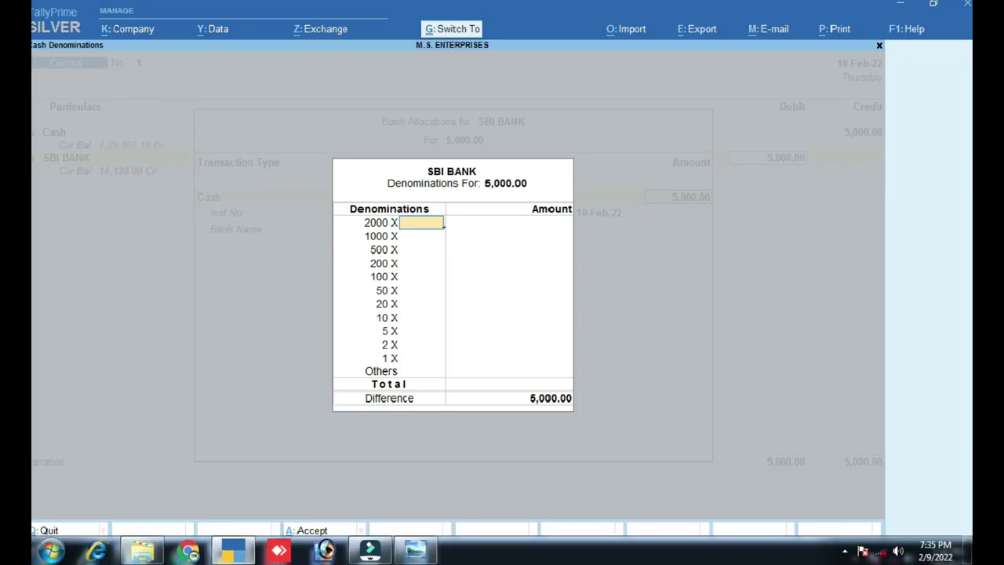
pyautogui.press('Return')
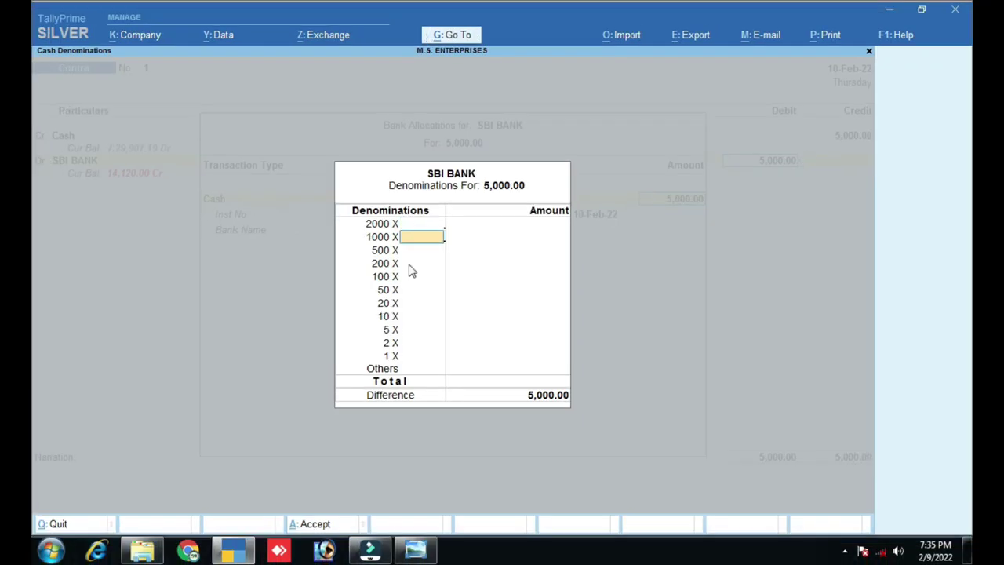
pyautogui.press('ctrl')
pyautogui.hotkey('ctrl', 'a')
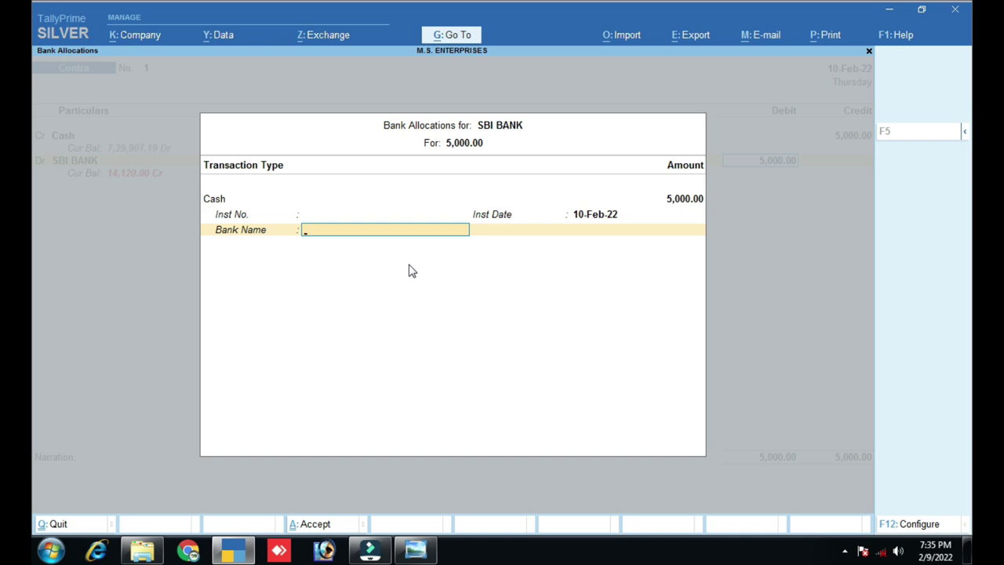
pyautogui.write('s')
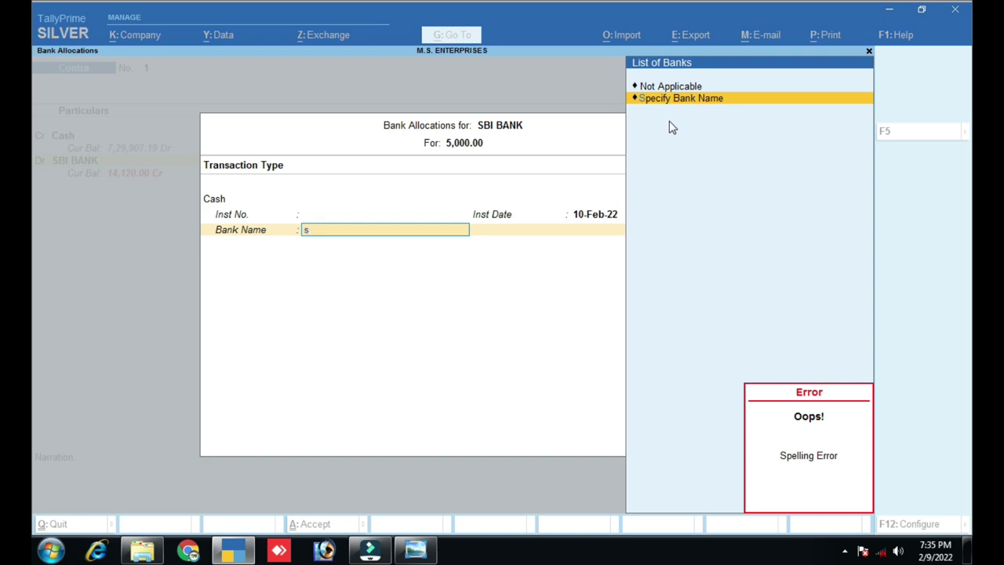
pyautogui.press('Up')
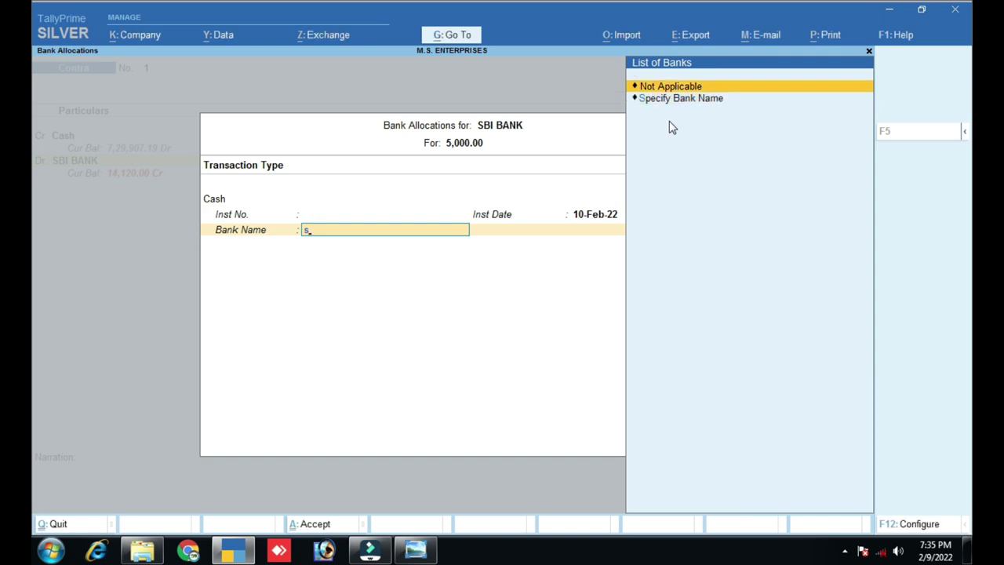
pyautogui.press('Return')
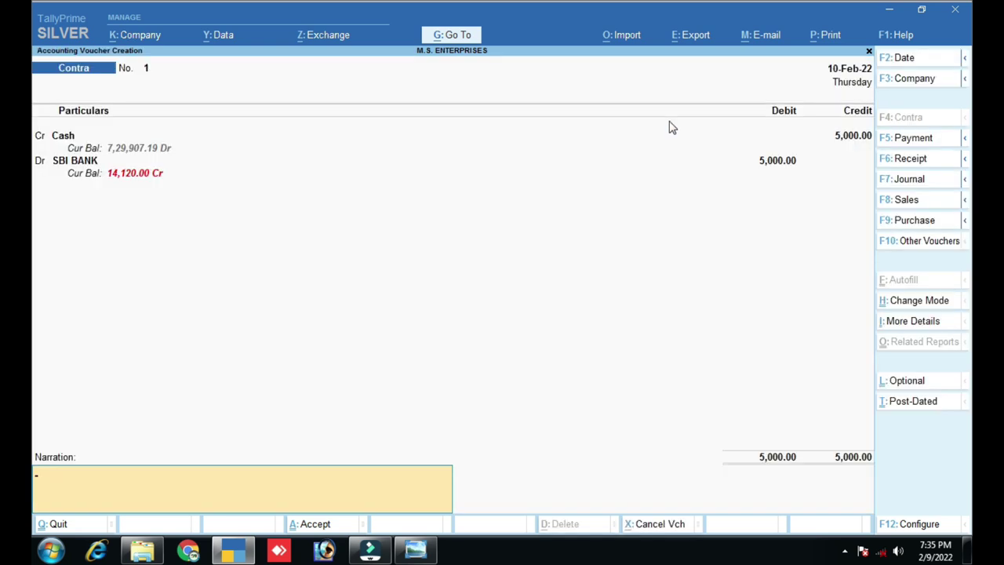
# Enter a cash deposit narration and save the contra voucher
pyautogui.write('cash depos')
pyautogui.press('Return')
pyautogui.press('Return')
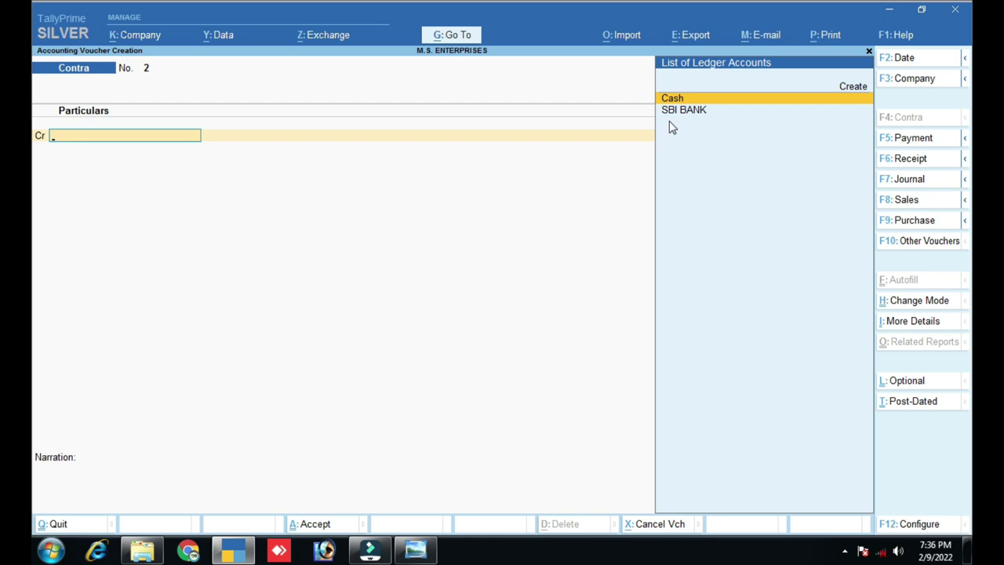
# Credit SBI BANK with 1,000 in contra voucher No. 2
pyautogui.press('Down')
pyautogui.press('Return')
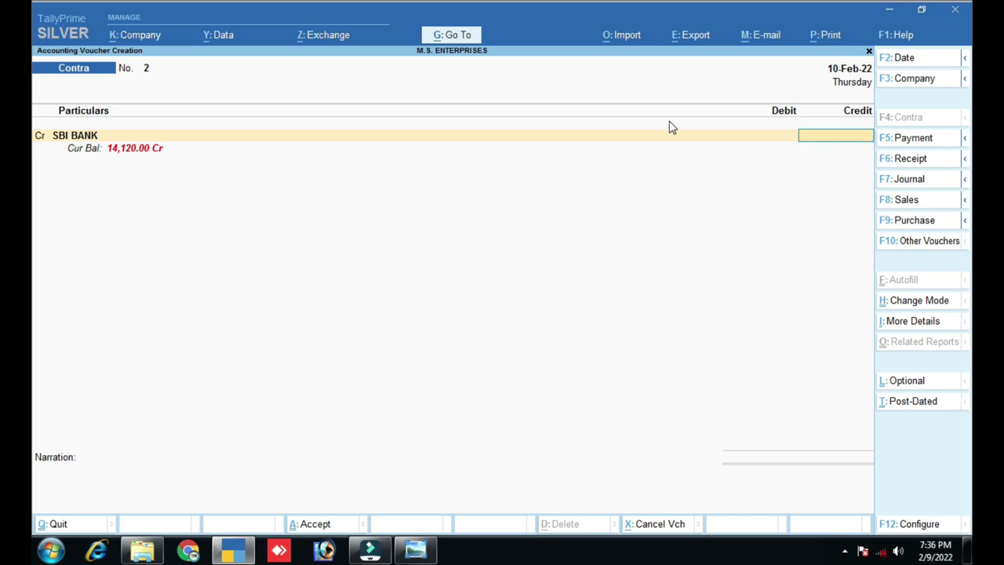
pyautogui.write('1000')
pyautogui.press('Return')
# Fill in the Cheque allocation for SBI BANK with cheque range Not Applicable, instrument number "by atm" and instrument date 10-Feb-22
pyautogui.press('Return')
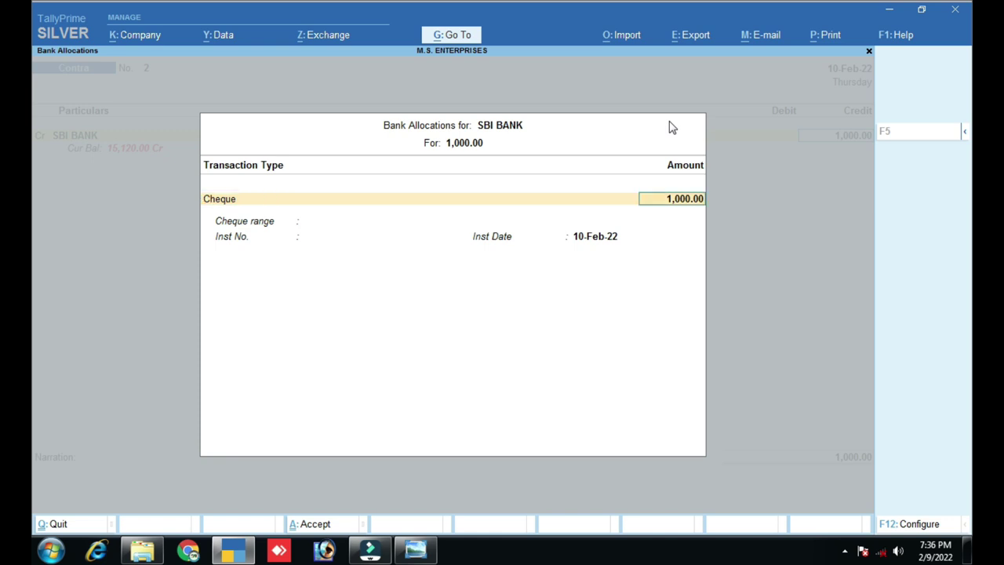
pyautogui.press('Return')
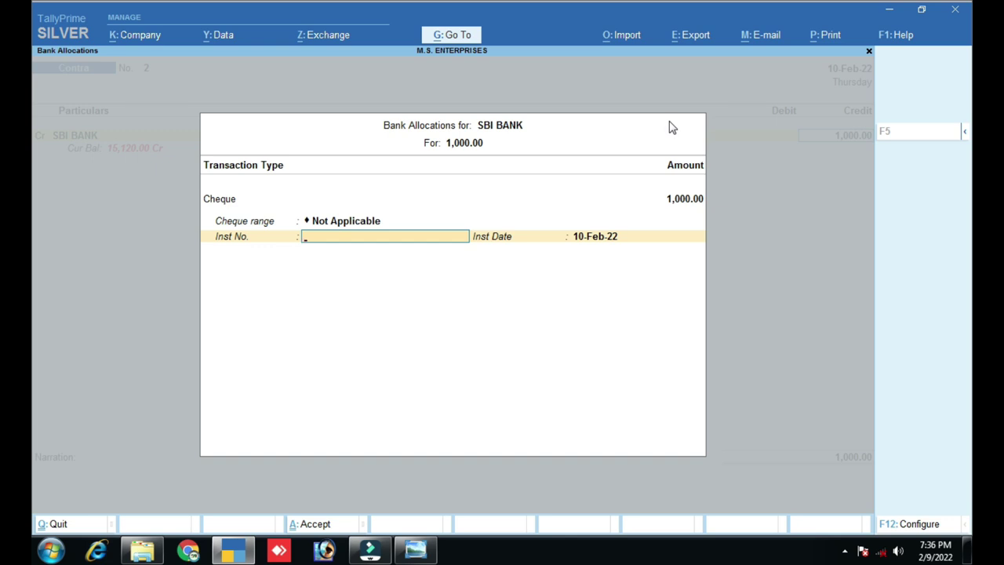
pyautogui.write('by atm')
pyautogui.press('Return')
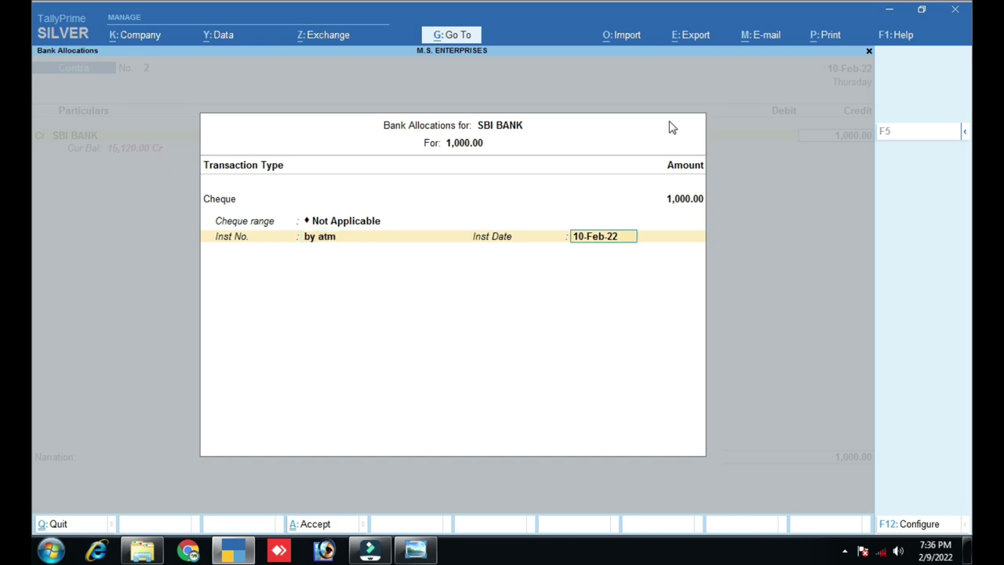
pyautogui.press('Return')
# Add Cash as the debit ledger for 1,000 in the withdrawal voucher
pyautogui.press('Return')
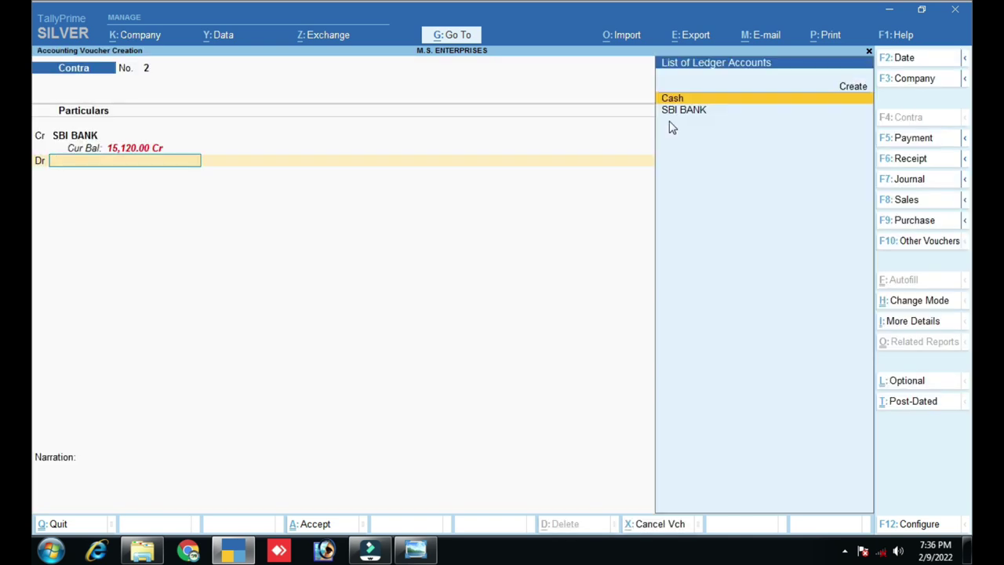
pyautogui.write('Ca')
pyautogui.press('Return')
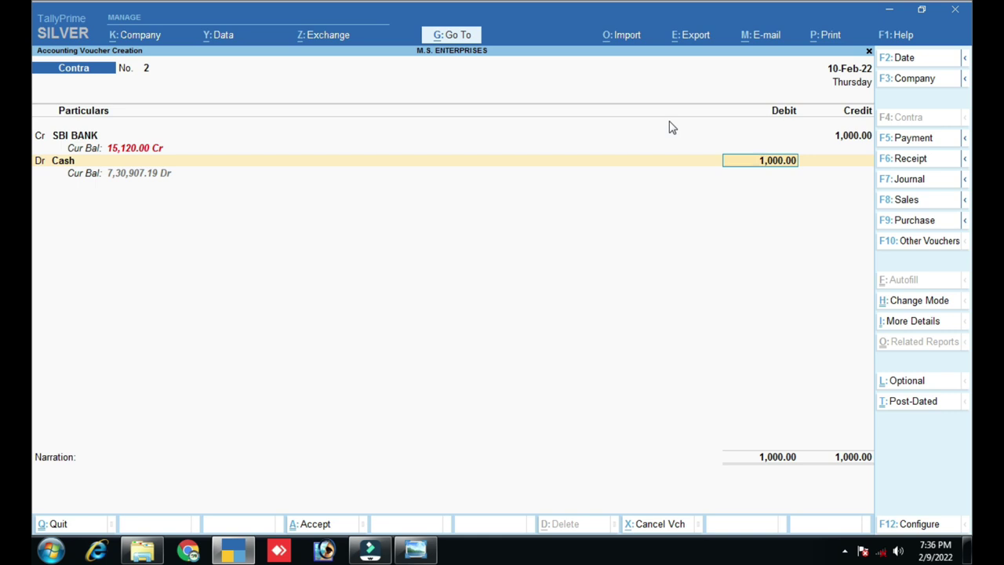
# Leave the narration blank and save the 1,000 cash withdrawal voucher
pyautogui.press('Return')
pyautogui.press('Return')
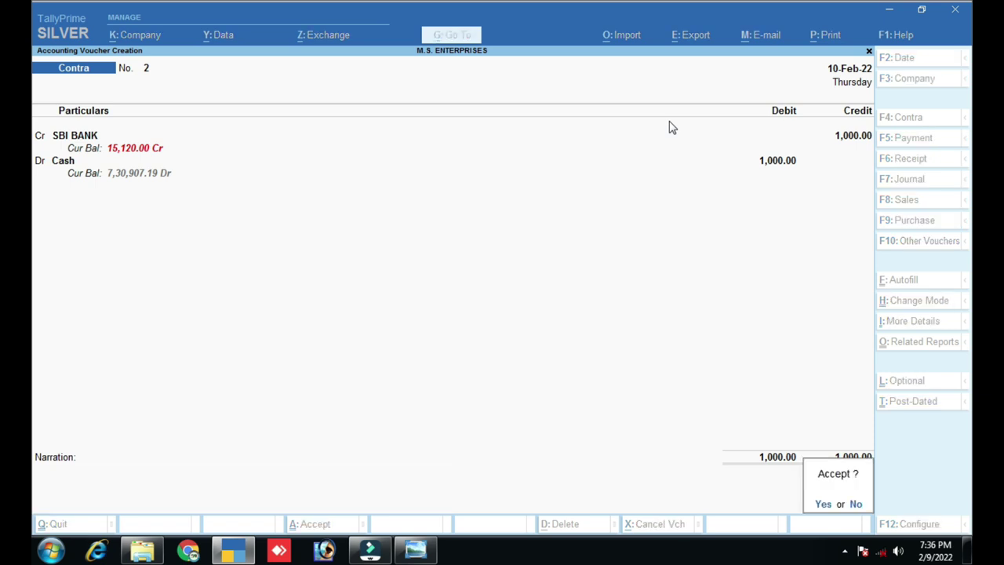
pyautogui.press('Return')
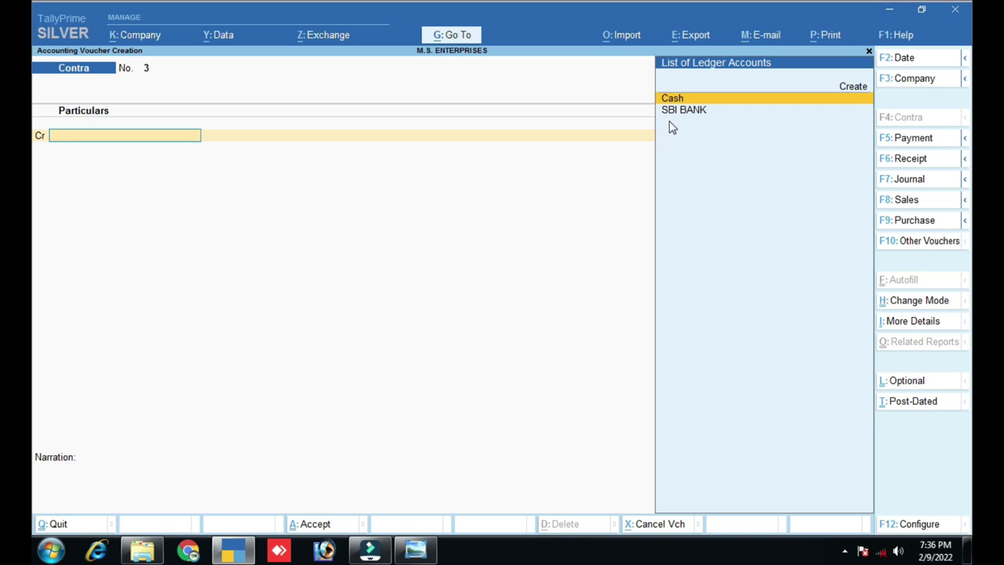
pyautogui.press('ctrl')
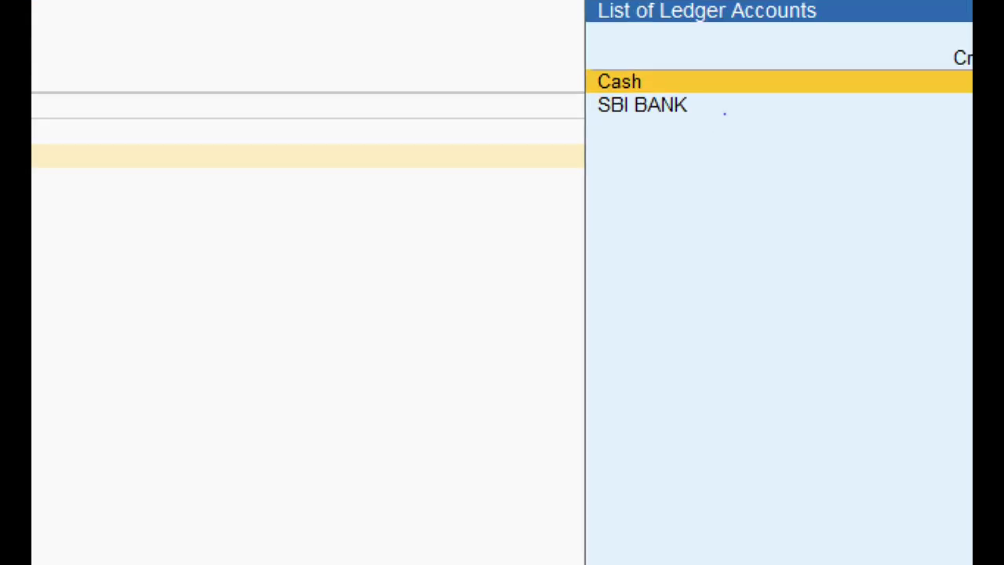
pyautogui.moveTo(583, 90)
pyautogui.mouseDown()
pyautogui.moveTo(673, 146)
pyautogui.moveTo(721, 132)
pyautogui.mouseUp()
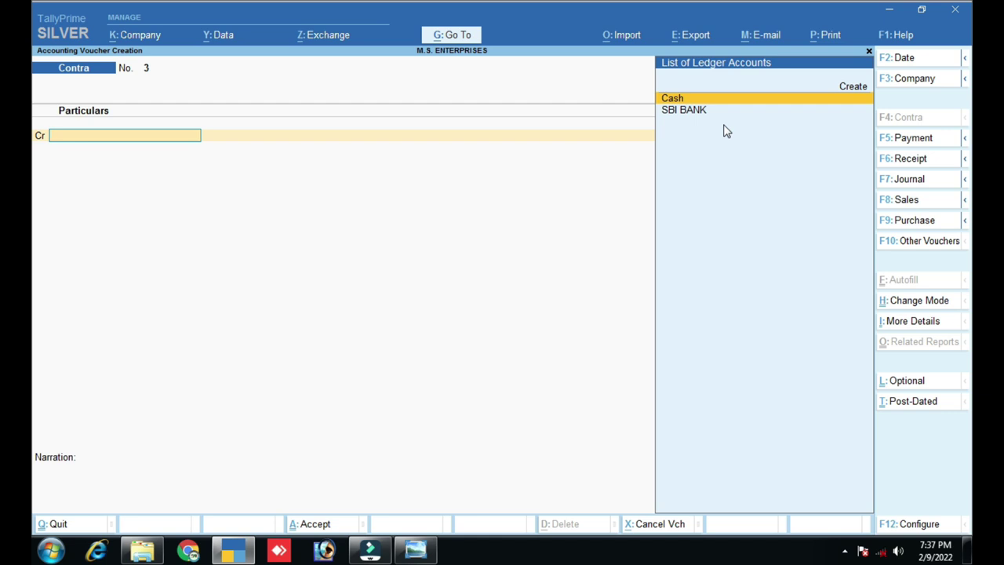
# Create and save a ledger named Bank of Baroda under the Bank Accounts group, leaving the account number and other bank details blank
pyautogui.press('alt')
pyautogui.hotkey('alt', 'c')
pyautogui.write('Bank of Baroda')
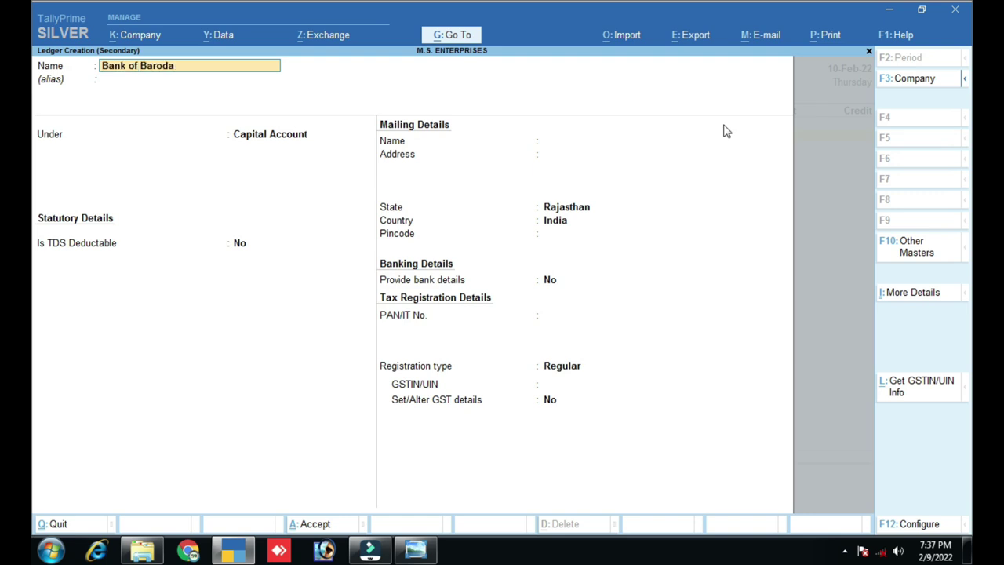
pyautogui.press('Return')
pyautogui.write('Bank')
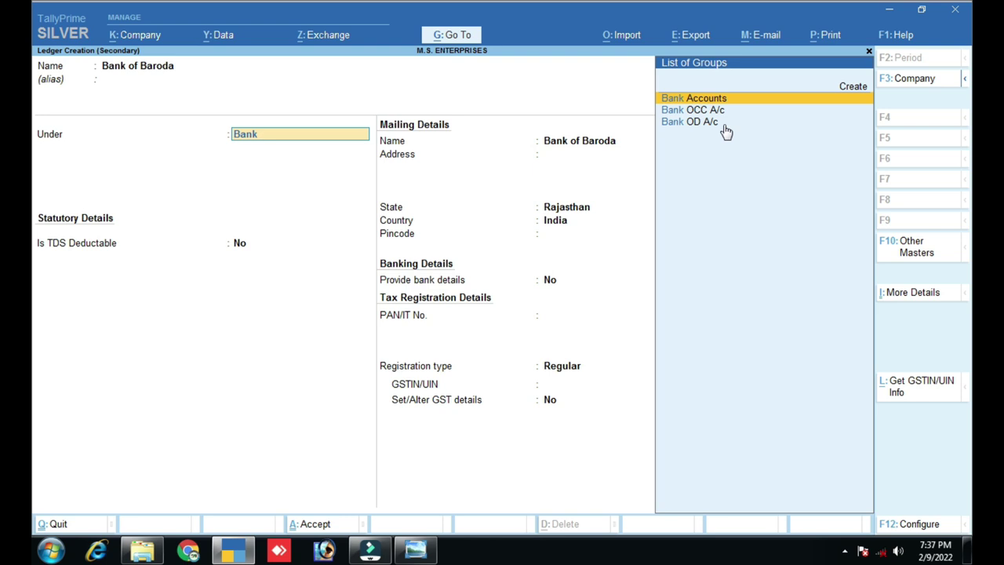
pyautogui.press('Return')
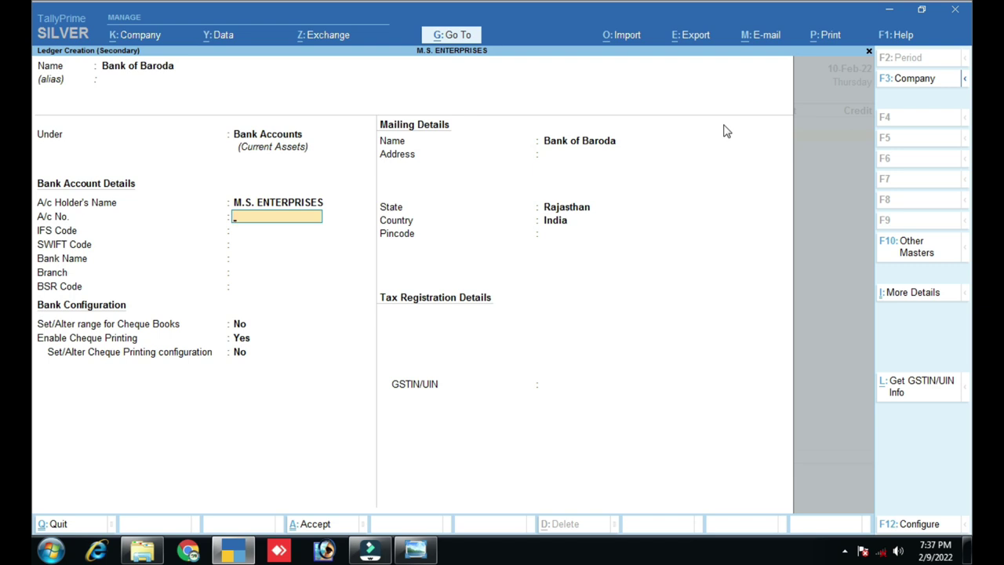
pyautogui.press('Return')
pyautogui.press('Return')
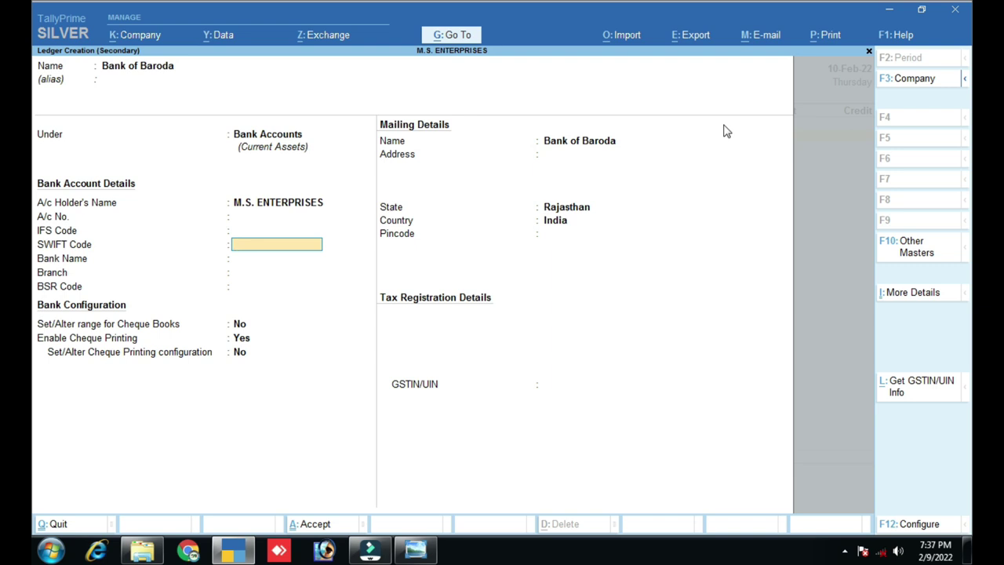
pyautogui.press('ctrl')
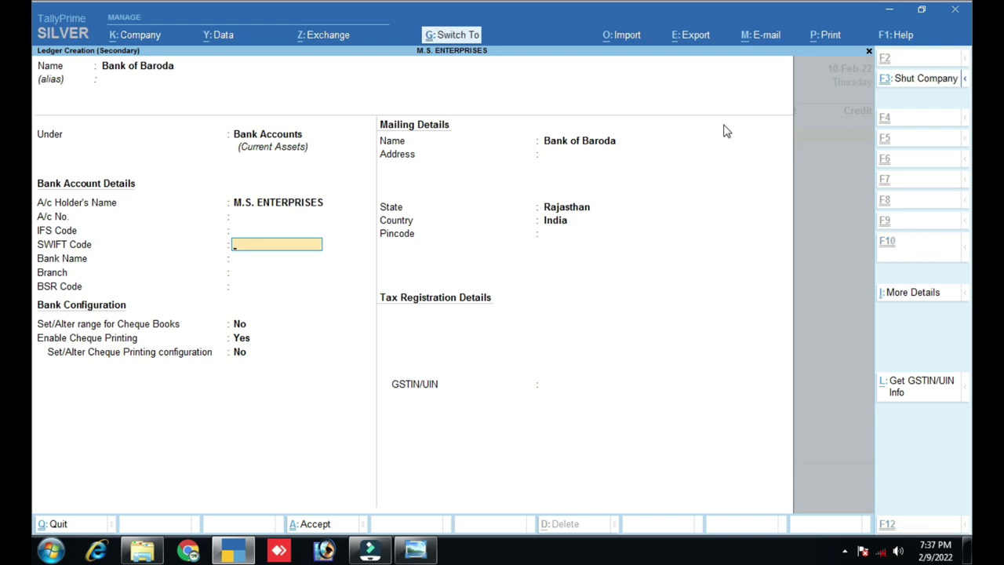
pyautogui.hotkey('ctrl', 'a')
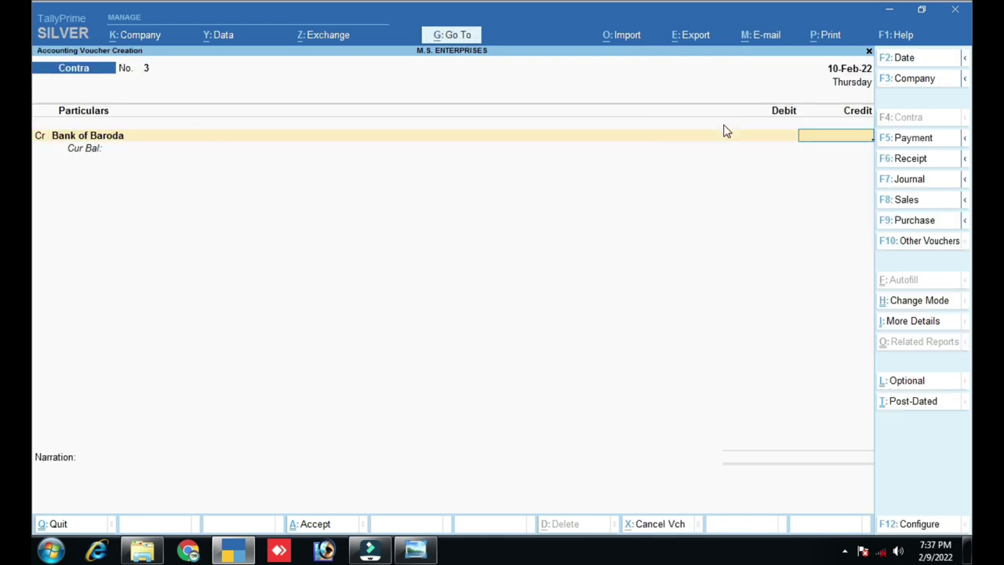
# Replace the credit ledger in contra voucher No. 3 with SBI BANK and credit it with 500
pyautogui.press('BackSpace')
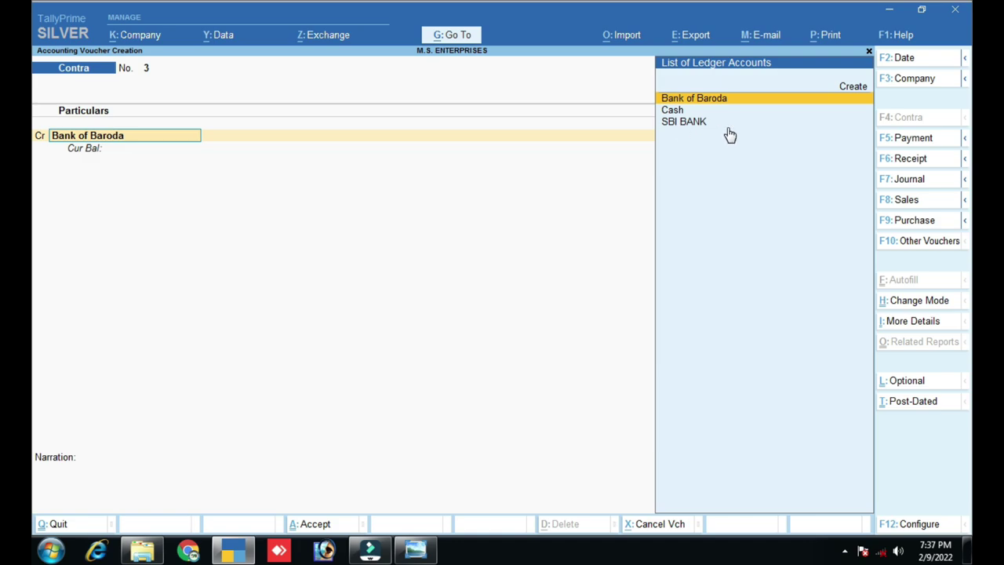
pyautogui.press('ctrl')
pyautogui.moveTo(570, 45)
pyautogui.mouseDown()
pyautogui.moveTo(582, 99)
pyautogui.moveTo(759, 148)
pyautogui.mouseUp()
pyautogui.press('Down')
pyautogui.press('Down')
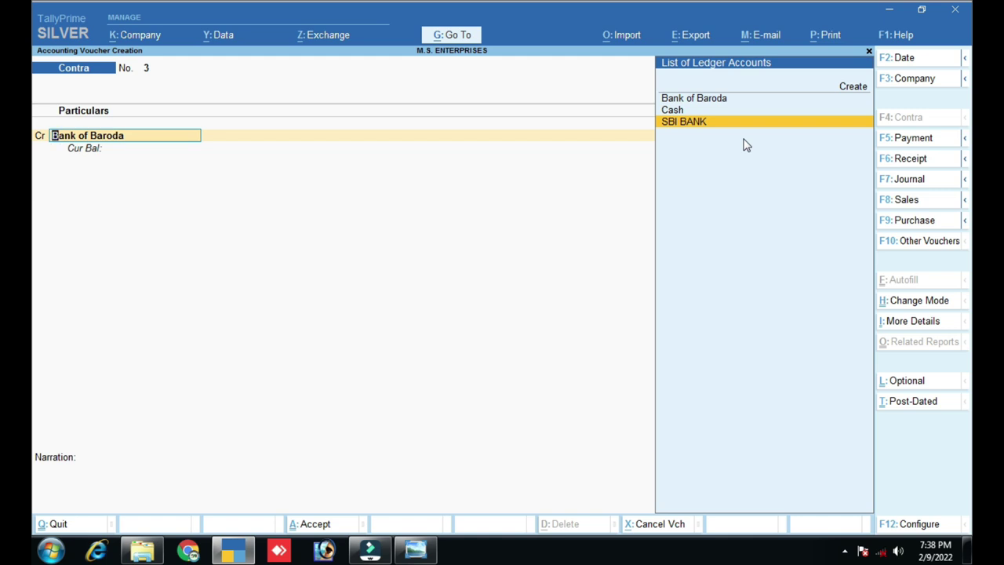
pyautogui.press('Return')
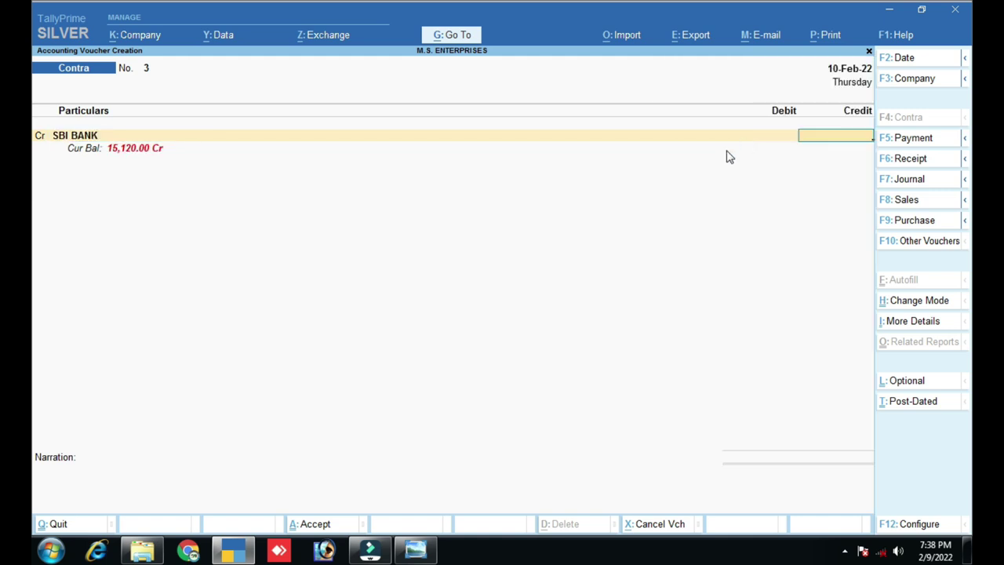
pyautogui.press('ctrl')
pyautogui.click(40, 137)
pyautogui.write('500')
pyautogui.press('Return')
# Complete the Cheque allocation for SBI BANK with cheque range Not Applicable, instrument number "online" and instrument date 10-Feb-22
pyautogui.press('Return')
pyautogui.press('Return')
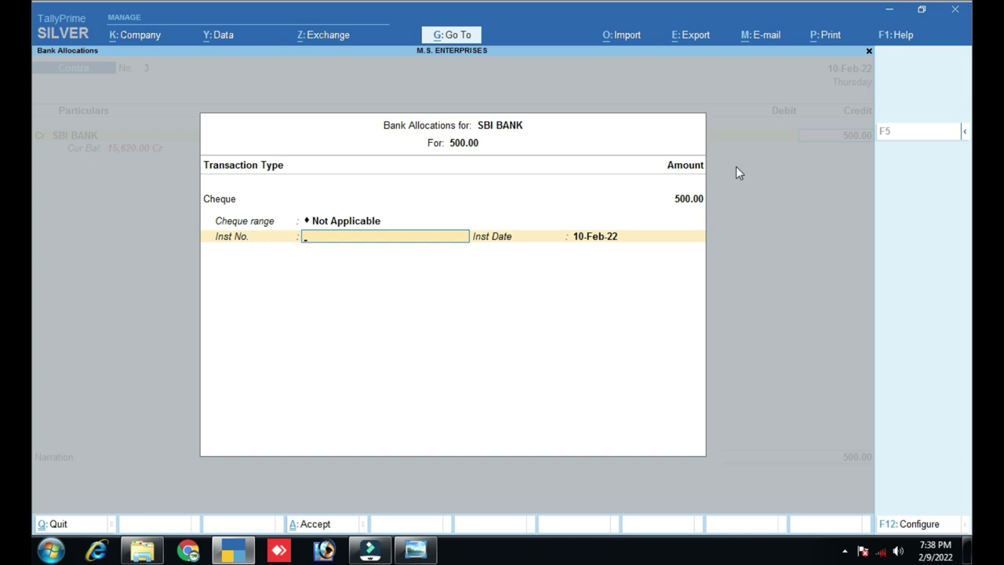
pyautogui.write('online')
pyautogui.press('Return')
pyautogui.press('Return')
pyautogui.press('Return')
# Choose Bank of Baroda instead of Cash as the debit ledger, with a debit of 500
pyautogui.press('Up')
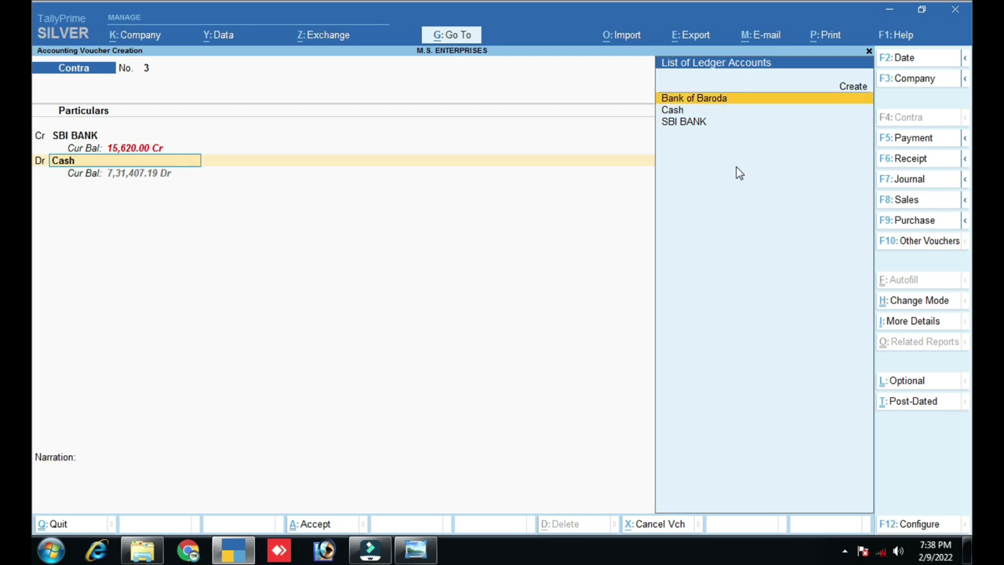
pyautogui.press('Return')
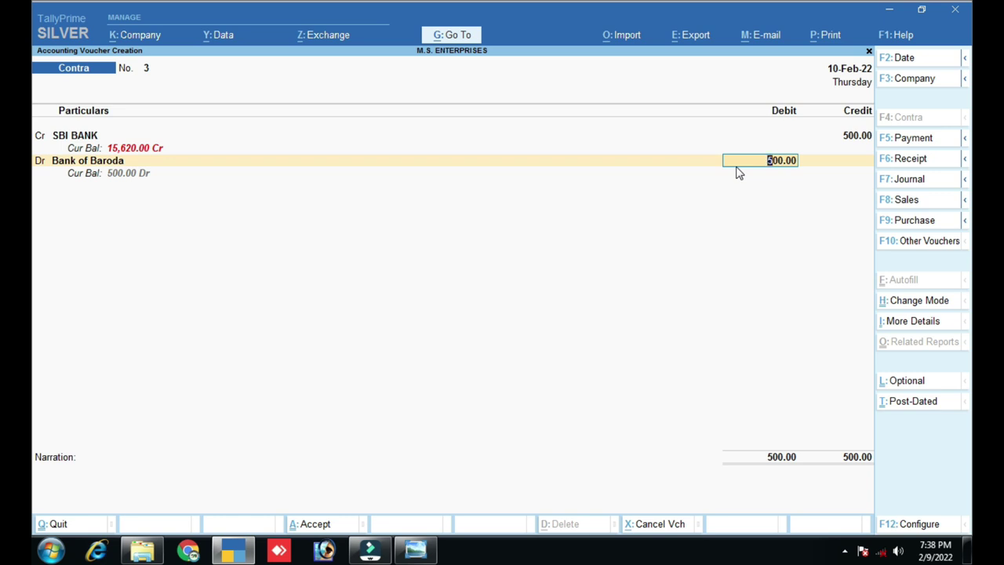
pyautogui.press('Return')
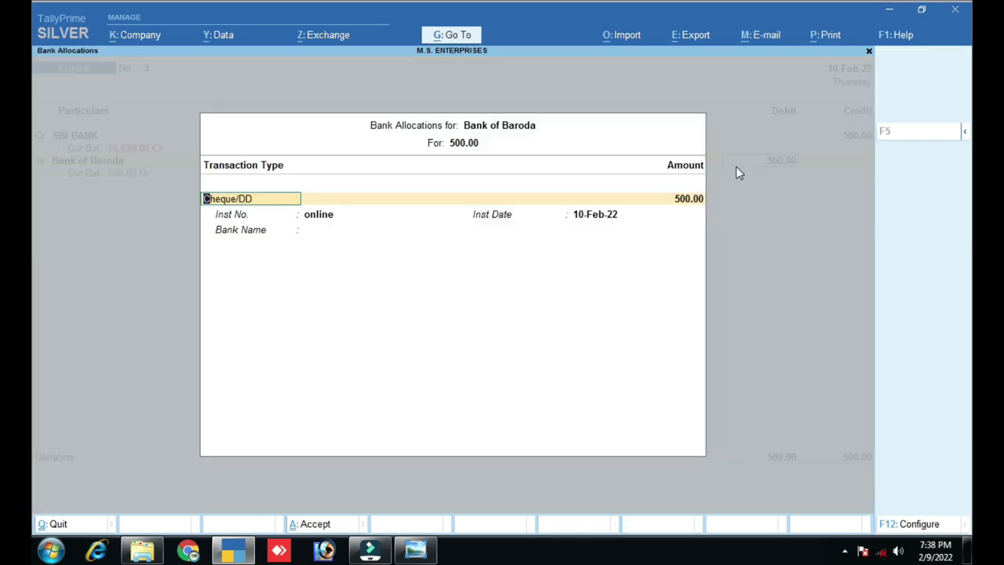
# Accept the Bank of Baroda allocation as Cheque/DD with a blank bank name, and save the transfer voucher without a narration
pyautogui.press('Return')
pyautogui.press('Return')
pyautogui.press('Return')
pyautogui.press('Return')
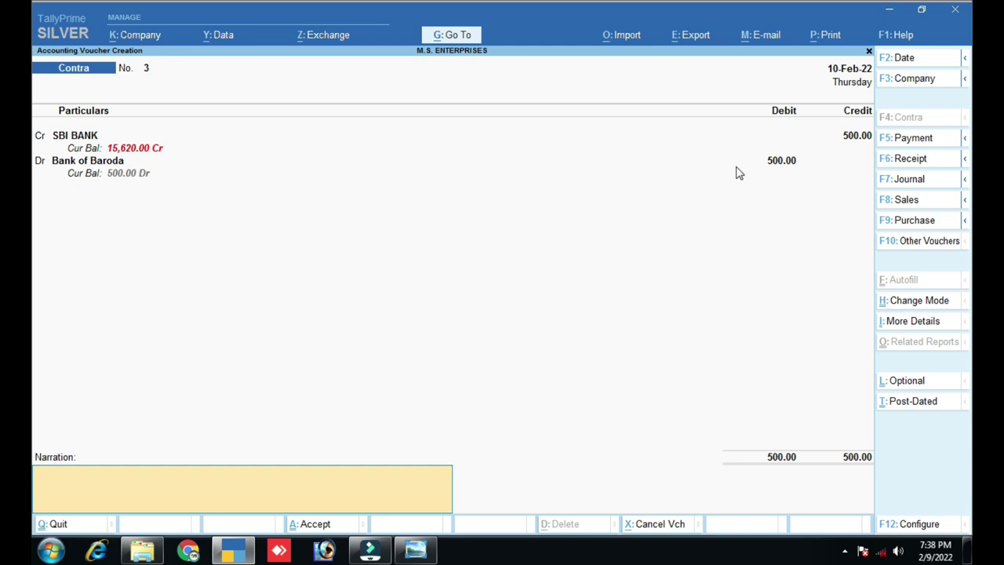
pyautogui.press('Return')
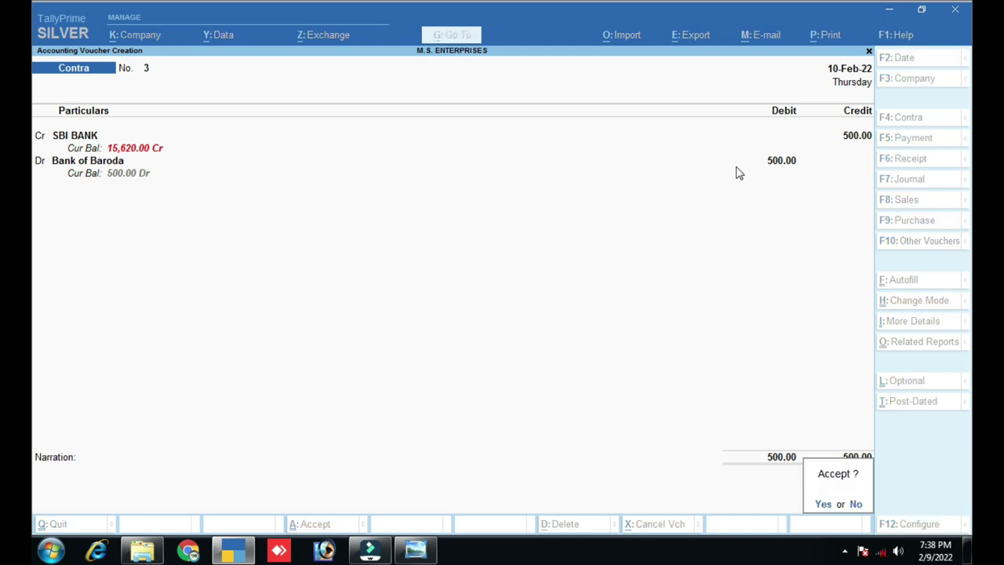
pyautogui.press('Return')
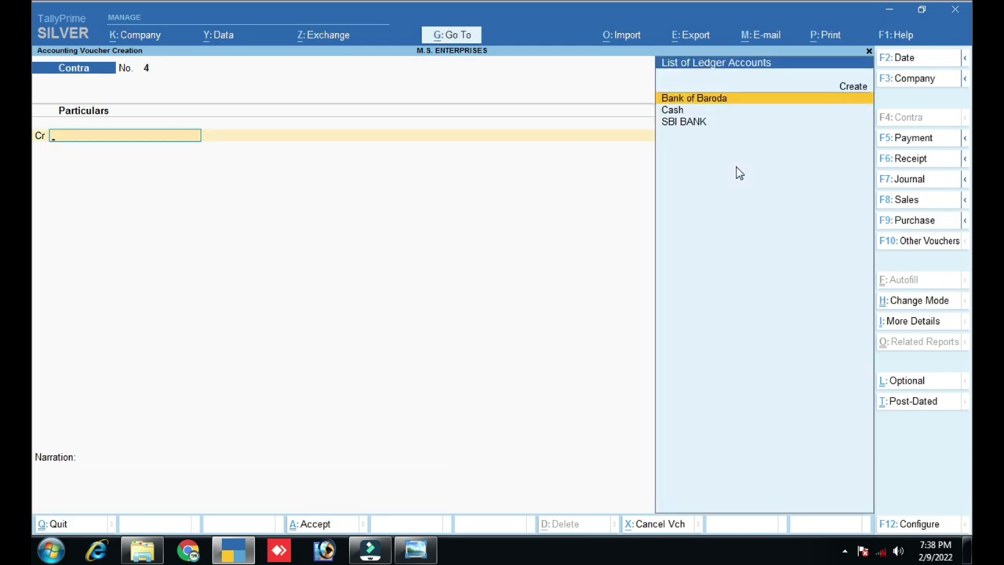